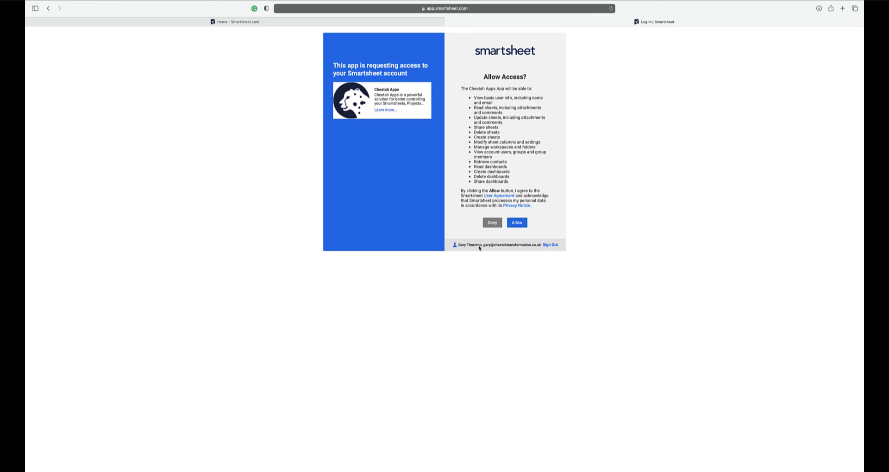
Step: Allow Cheetah Apps access to the Smartsheet account and open the Smarter Workspace Backup Manager
left_click(518, 223)
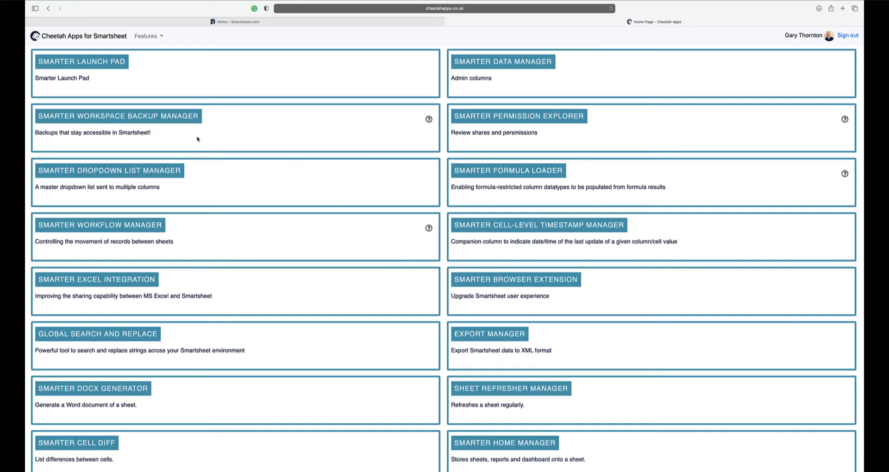
left_click(158, 120)
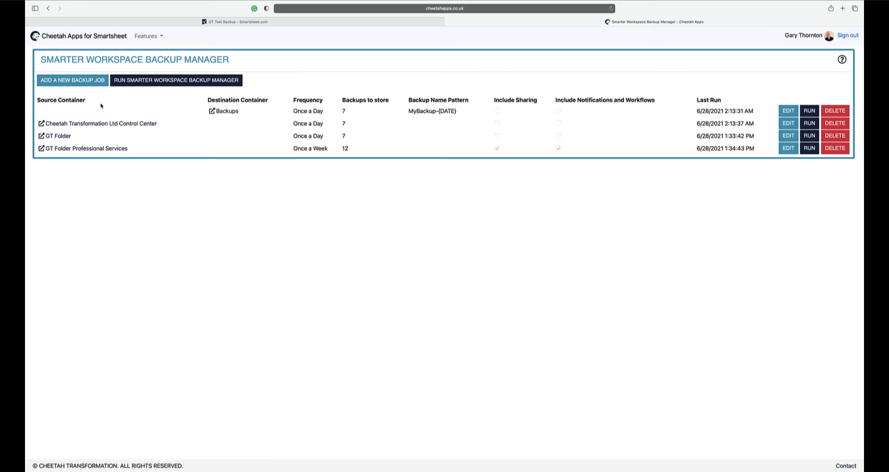
Step: Add a new backup job with the GT Test Backup workspace as its source and proceed to the frequency settings
left_click(87, 84)
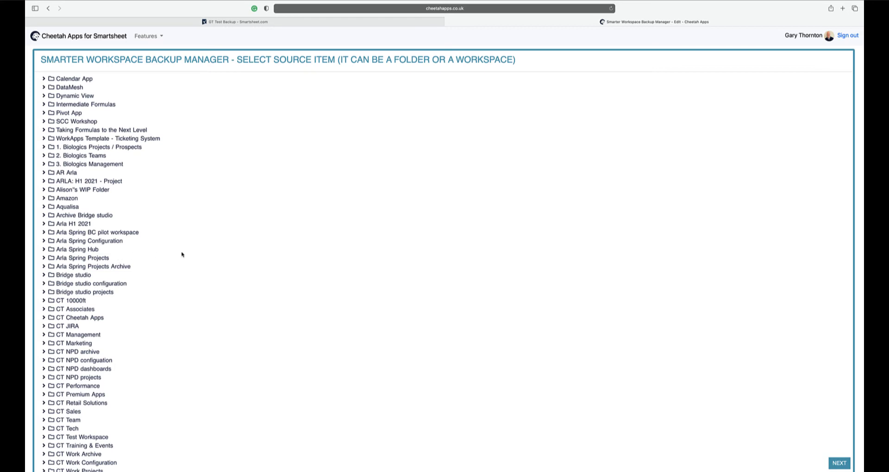
scroll(210, 255, "down", 10)
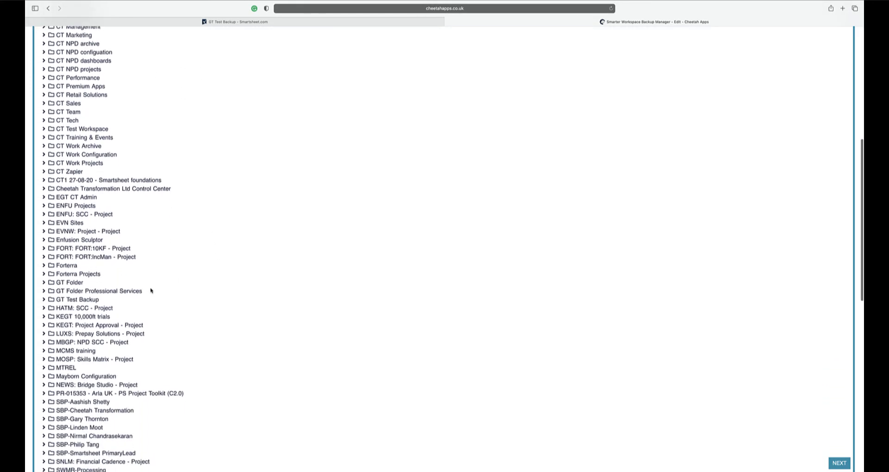
left_click(75, 301)
left_click(838, 463)
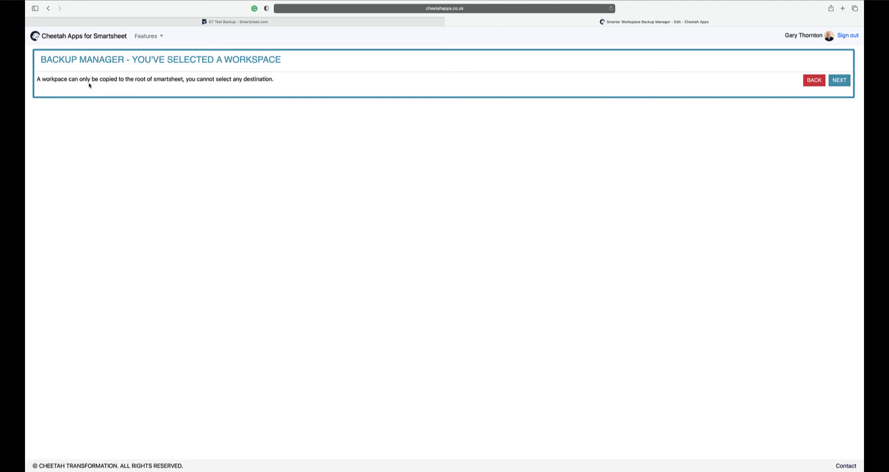
left_click(839, 80)
Step: Set the GT Test Backup job to run once a day with 5 stored backups, save it and run it
left_click(64, 92)
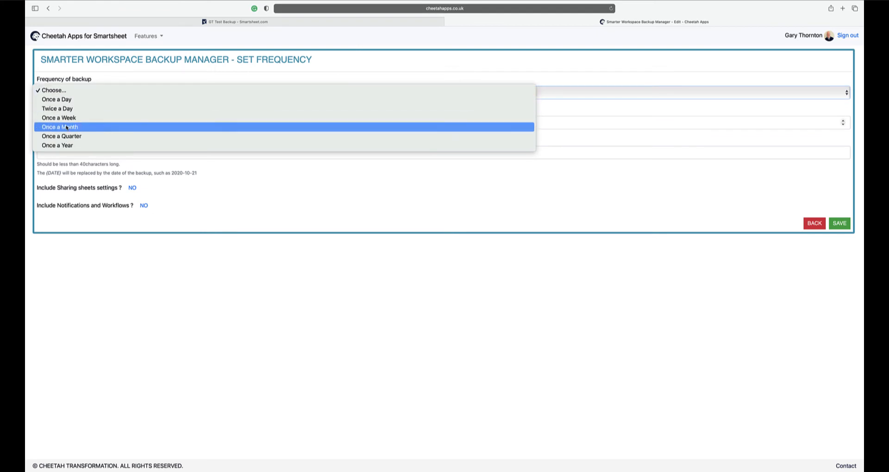
left_click(69, 102)
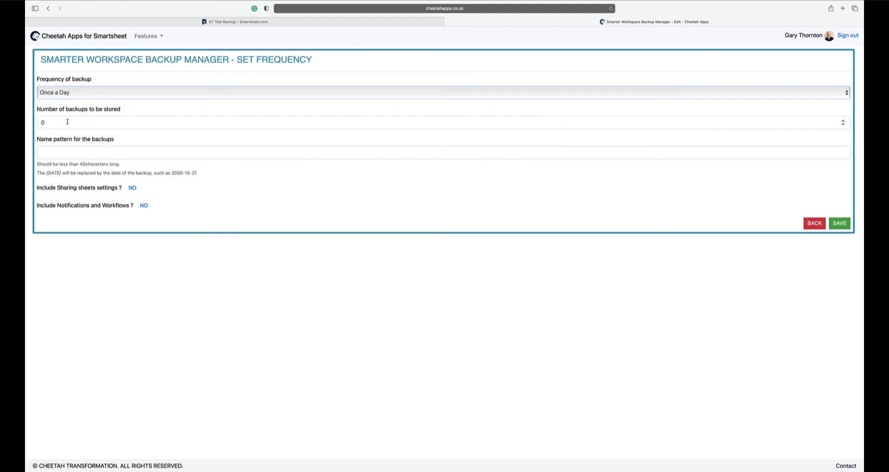
left_click(66, 121)
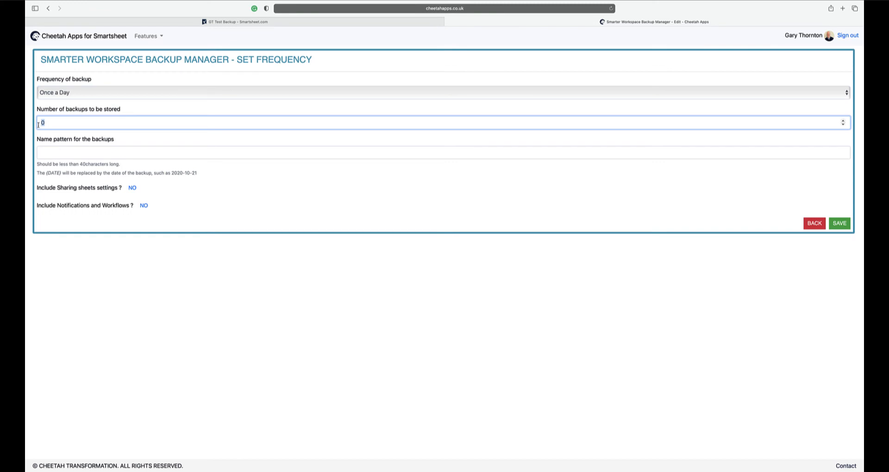
type("5")
left_click(60, 151)
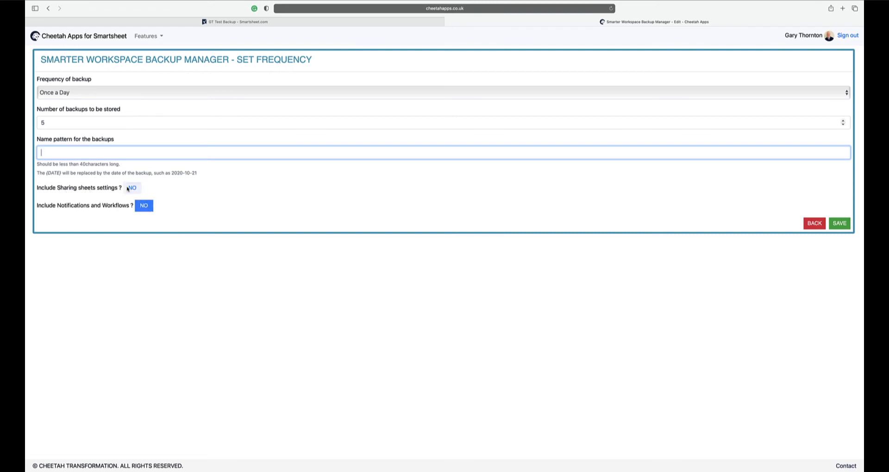
left_click(846, 227)
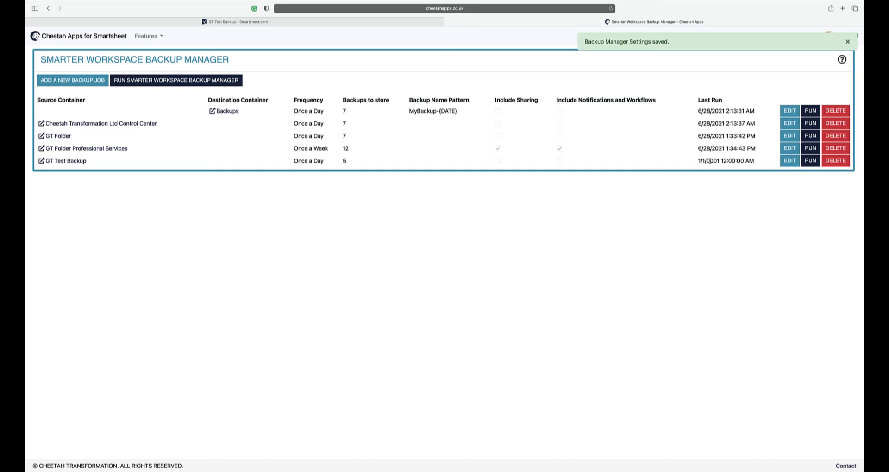
left_click(810, 163)
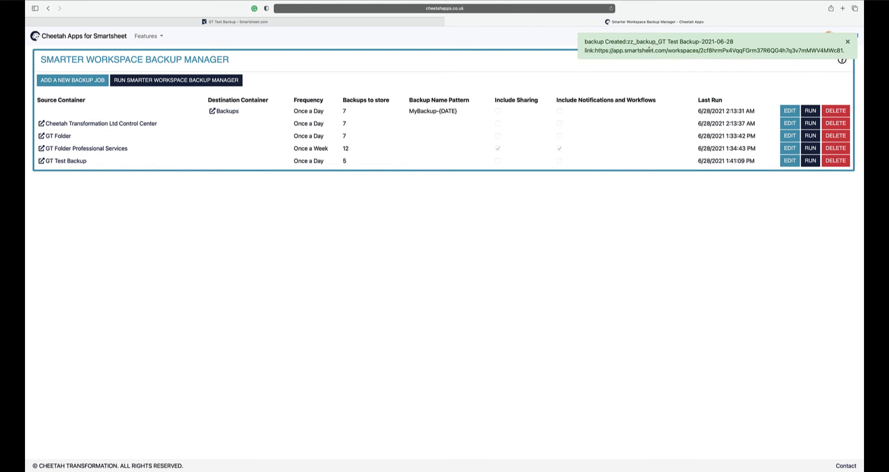
Step: Switch to Smartsheet, refresh it and open the zz_backup_GT Test Backup-2021-06-28 workspace
left_click(231, 22)
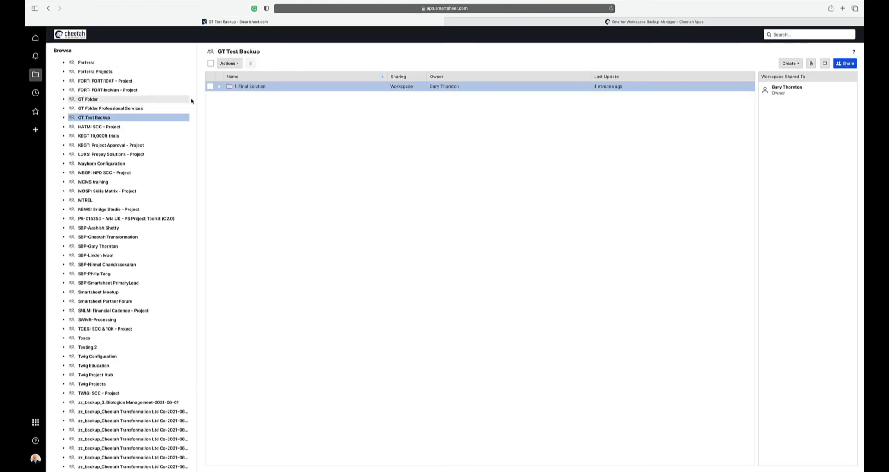
left_click(612, 8)
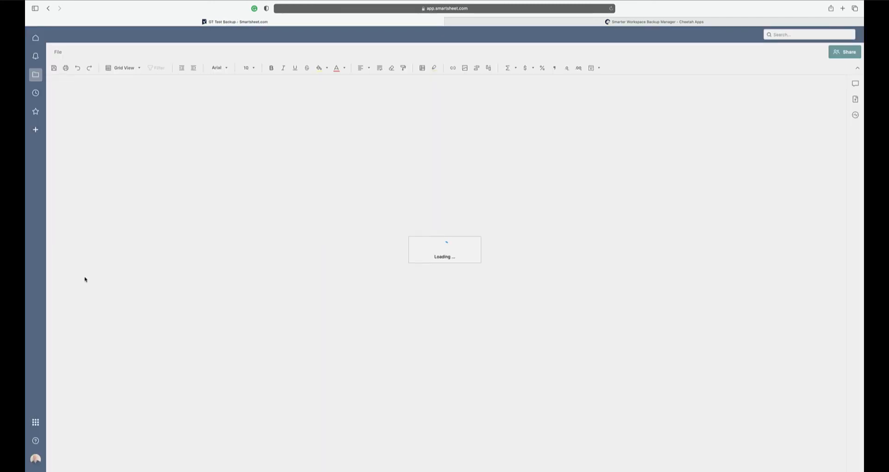
scroll(91, 279, "down", 10)
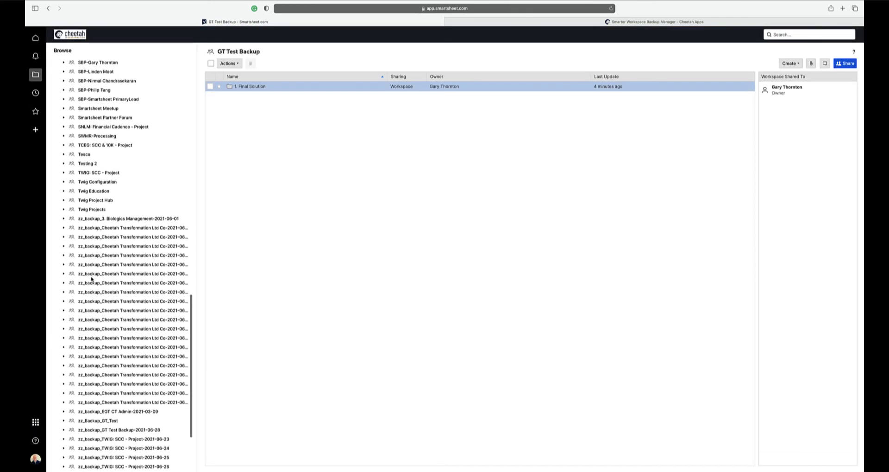
scroll(92, 279, "down", 5)
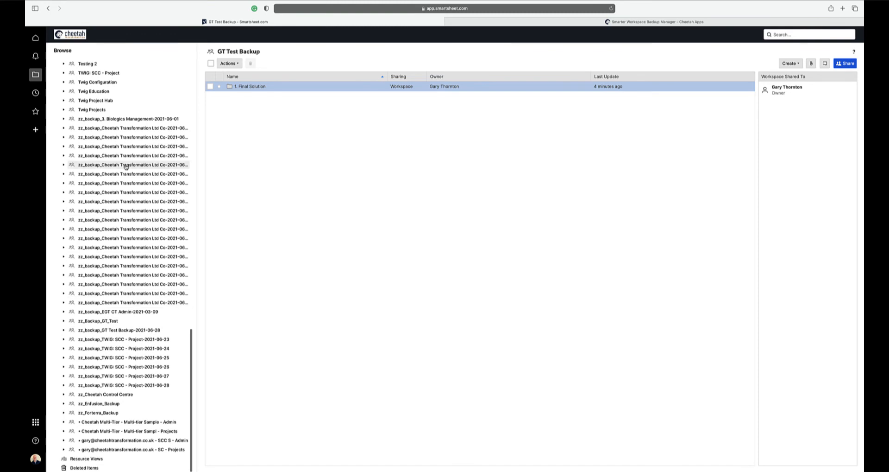
left_click(116, 322)
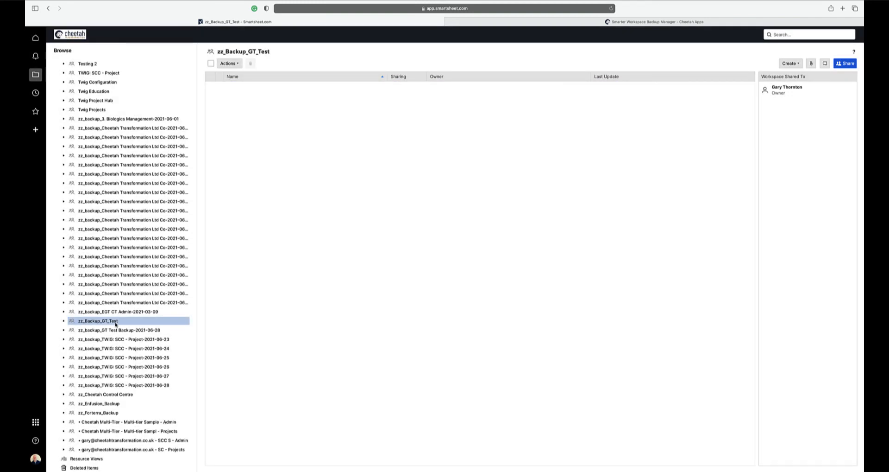
left_click(116, 330)
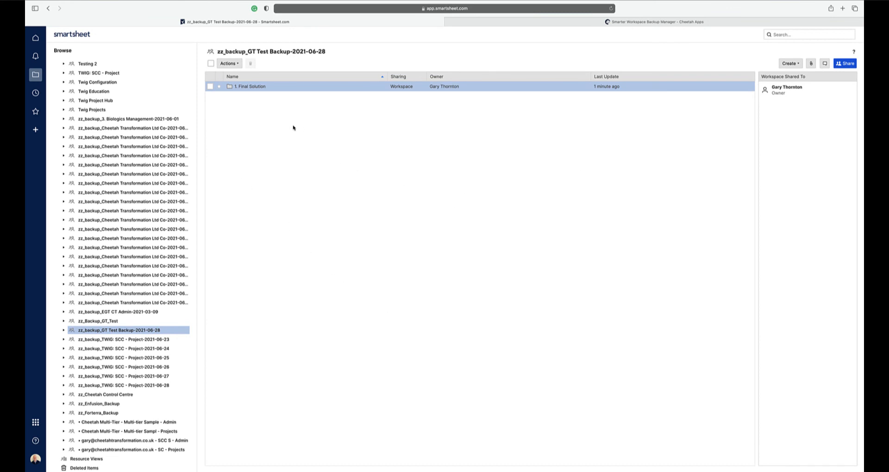
Step: Inspect the backup's 1. Final Solution and 1. Configuration folders and its 1. Project Intake Sheet, and go back
double_click(245, 87)
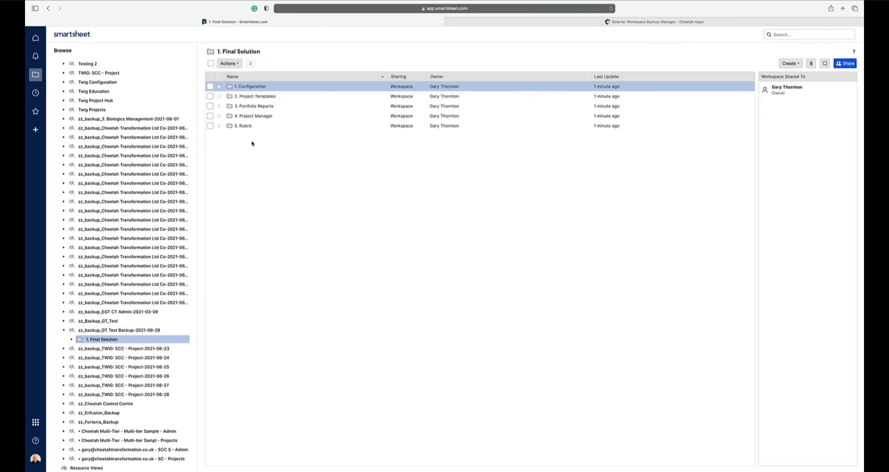
double_click(251, 87)
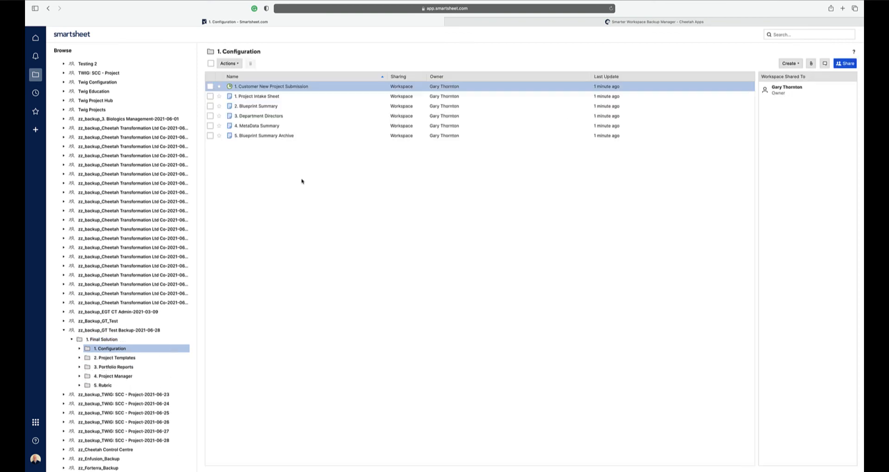
double_click(258, 96)
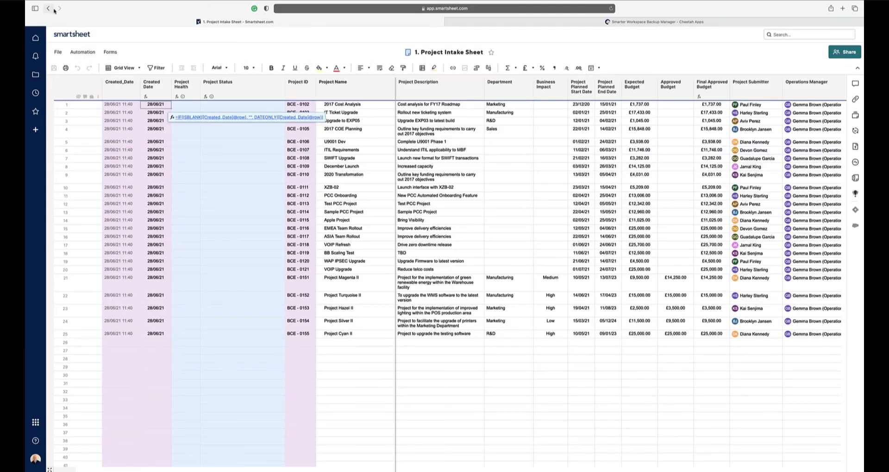
left_click(49, 9)
left_click(49, 12)
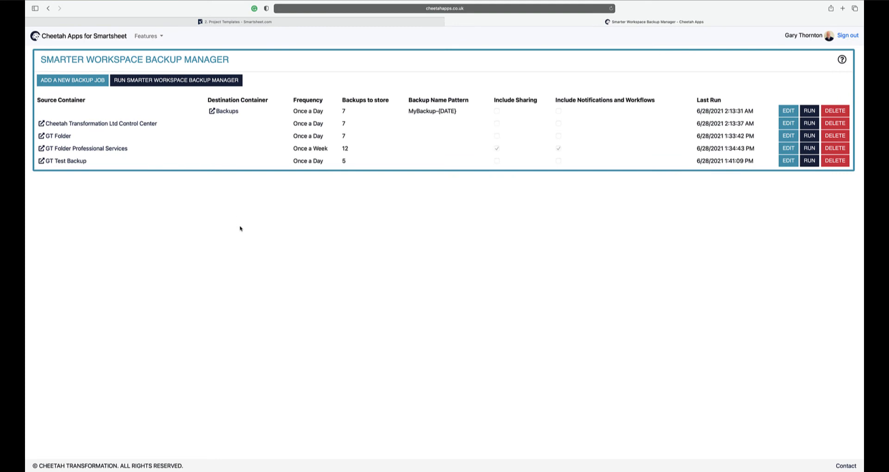
Step: Add a new backup job in Cheetah Apps with 2. Project Templates under GT Folder Professional Services, Professional Services Training, 1. Final Solution as source
left_click(72, 81)
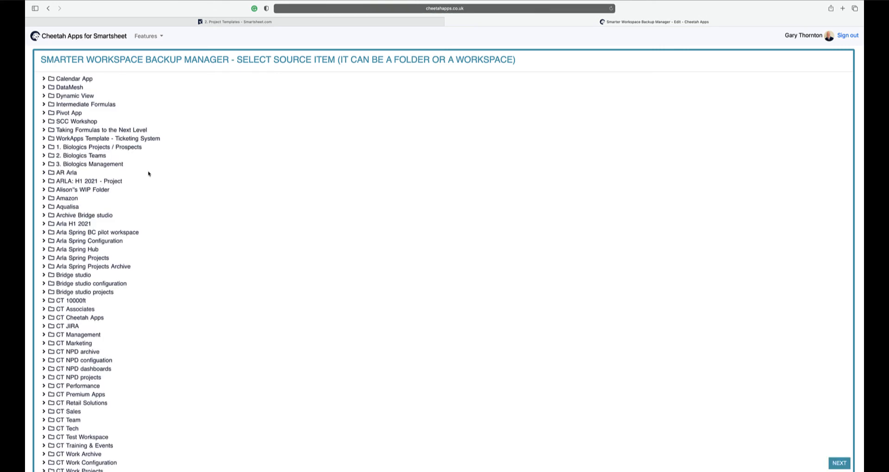
scroll(85, 170, "down", 6)
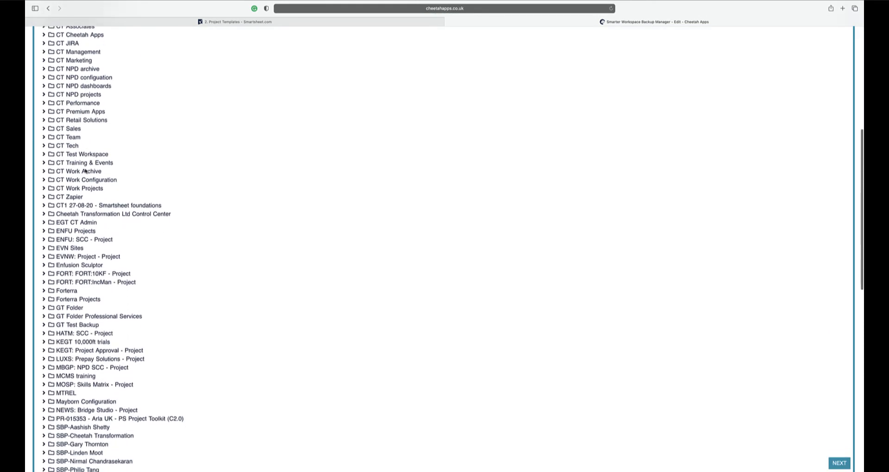
scroll(85, 170, "down", 2)
scroll(218, 184, "down", 3)
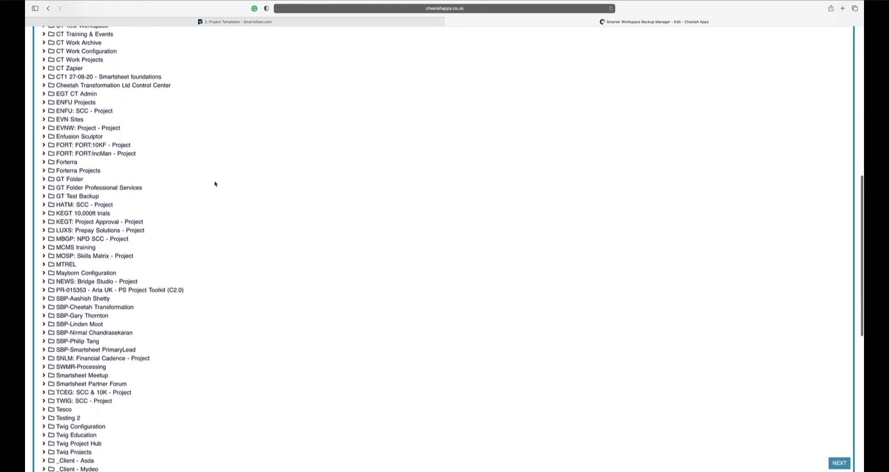
scroll(215, 184, "down", 1)
left_click(44, 174)
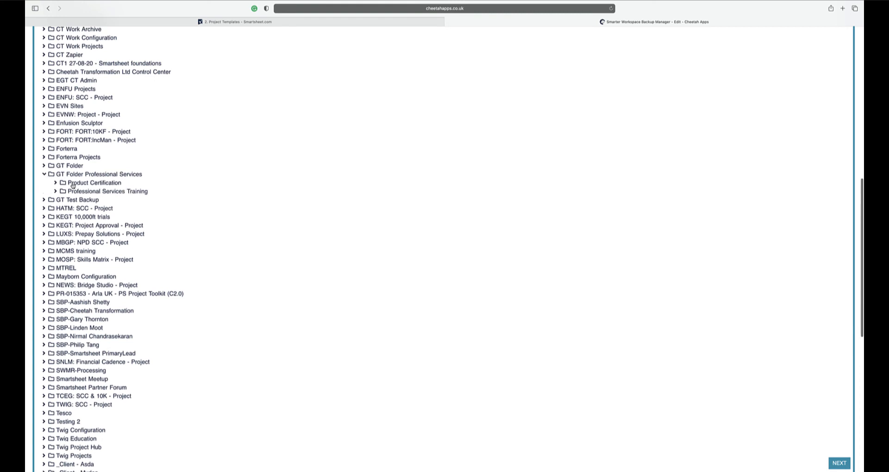
left_click(55, 191)
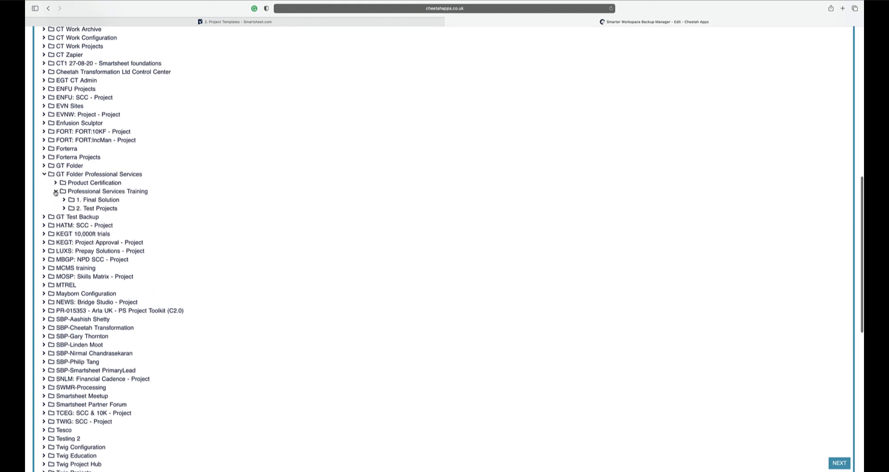
left_click(65, 200)
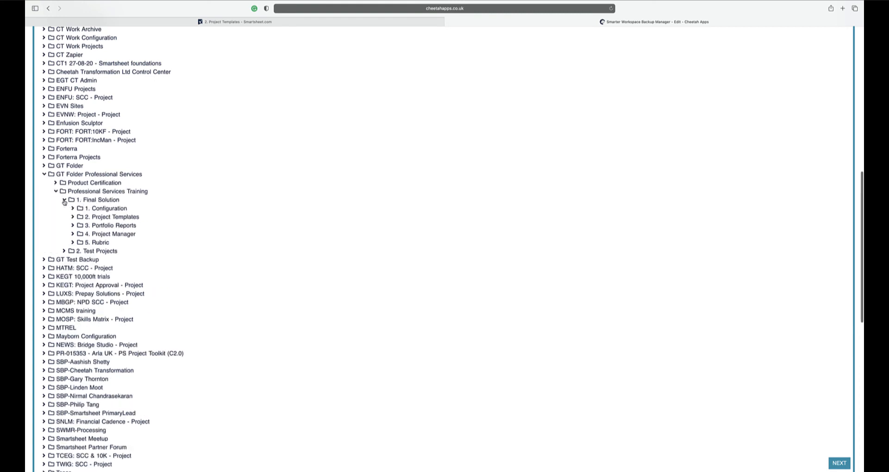
left_click(110, 219)
left_click(836, 461)
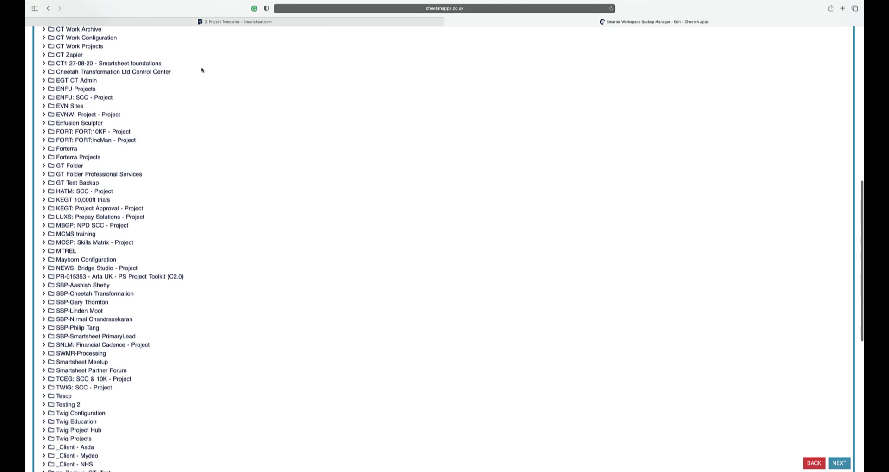
Step: Choose the zz_Backup_GT_Test workspace as the destination for the folder backup
scroll(266, 95, "up", 7)
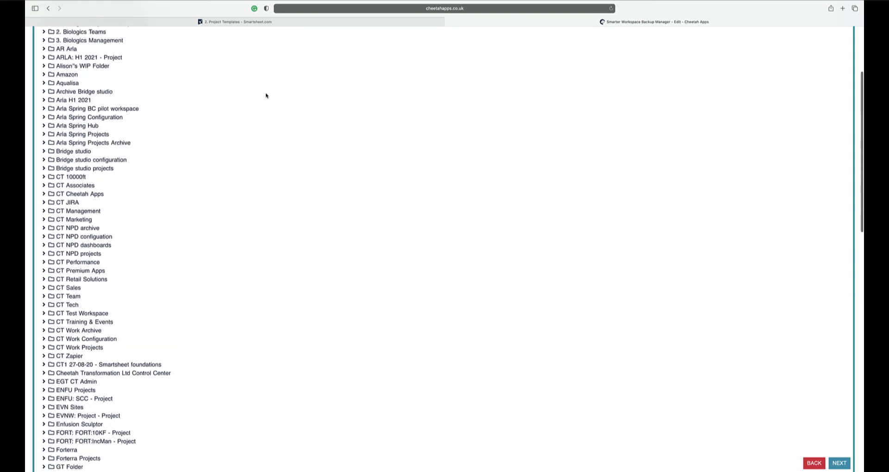
scroll(204, 81, "down", 15)
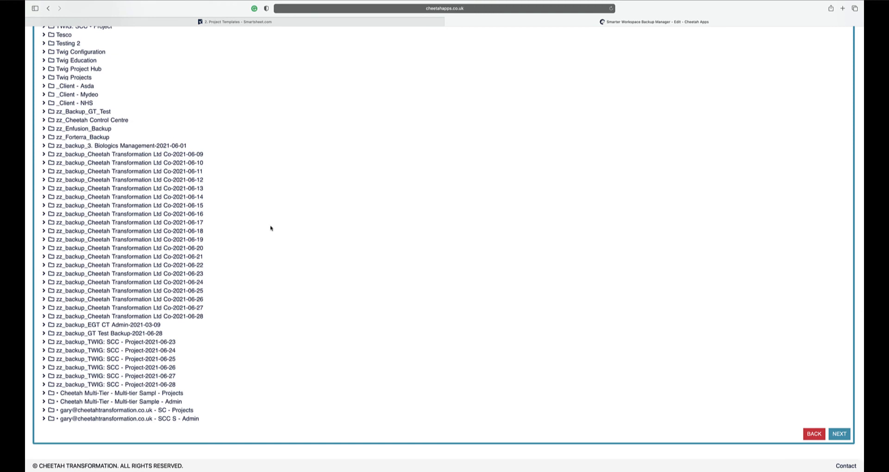
left_click(75, 111)
left_click(834, 432)
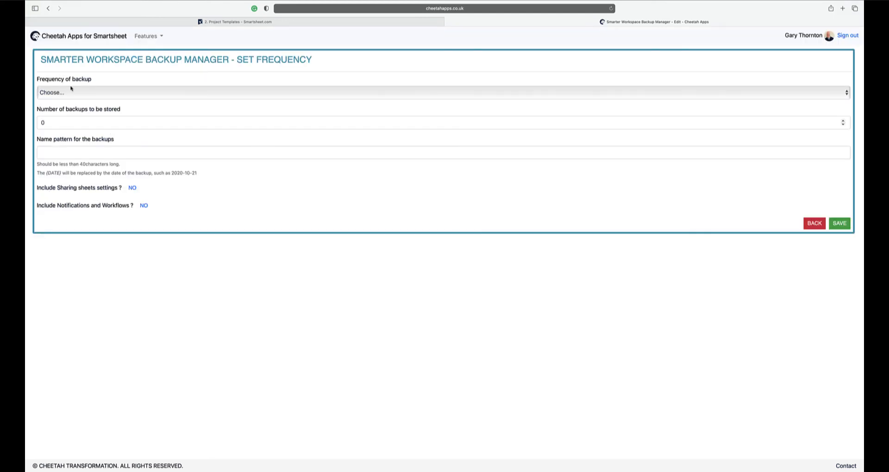
Step: Set the 2. Project Templates backup to once a day with 14 stored backups, save the job and run it
left_click(71, 89)
left_click(65, 98)
left_click_drag(52, 120, 29, 124)
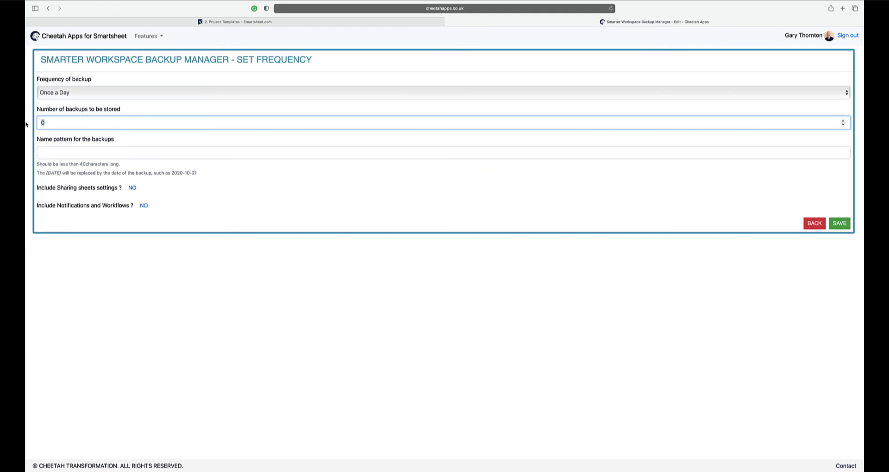
mouse_move(26, 124)
left_click(219, 137)
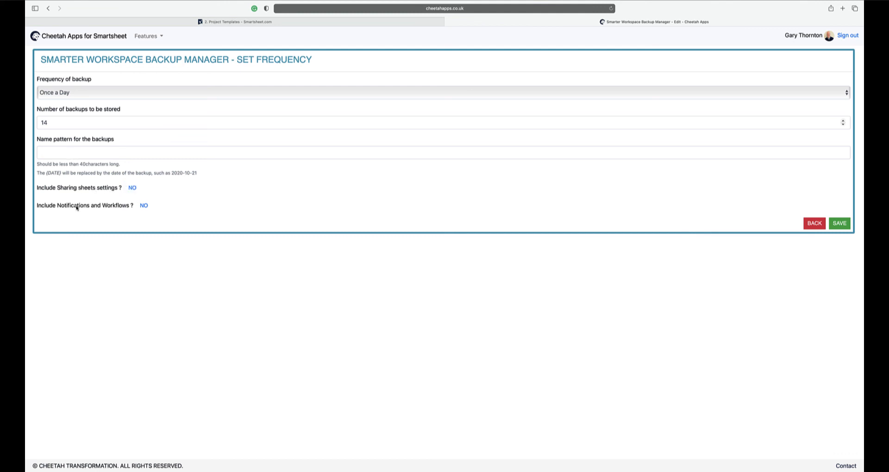
left_click(843, 227)
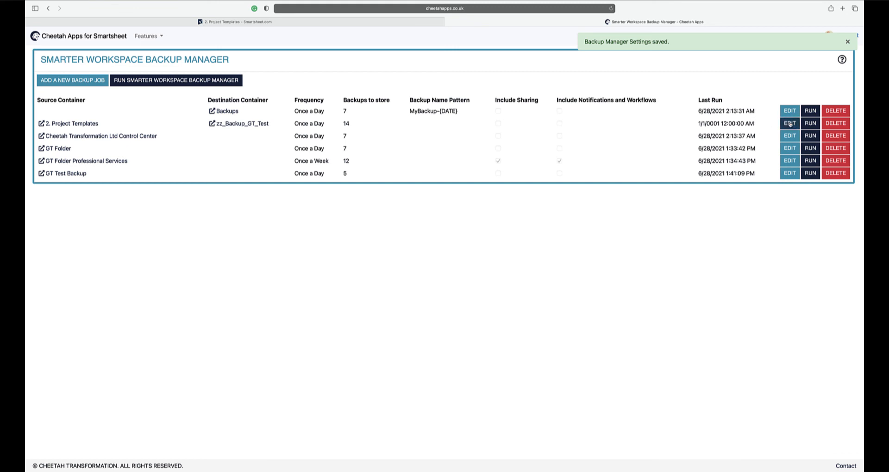
left_click(811, 124)
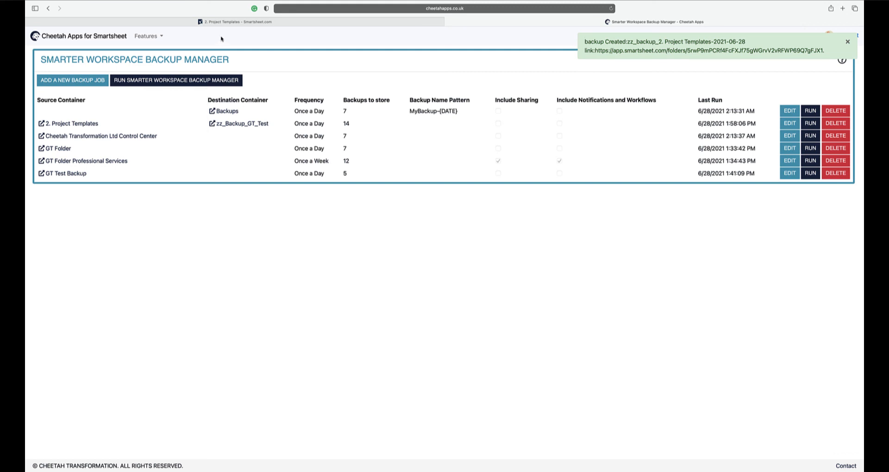
Step: Switch to Smartsheet, refresh it and open the zz_backup_2. Project Templates-2021-06-28 folder inside the zz_Backup_GT_Test workspace
left_click(222, 22)
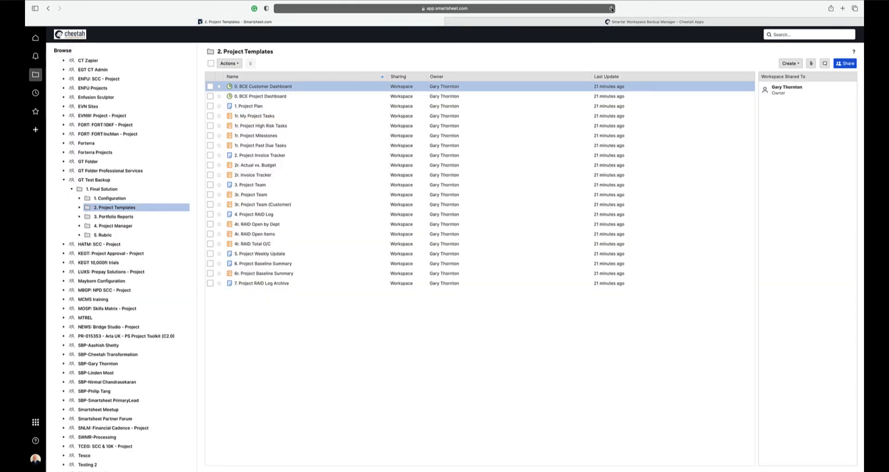
left_click(611, 8)
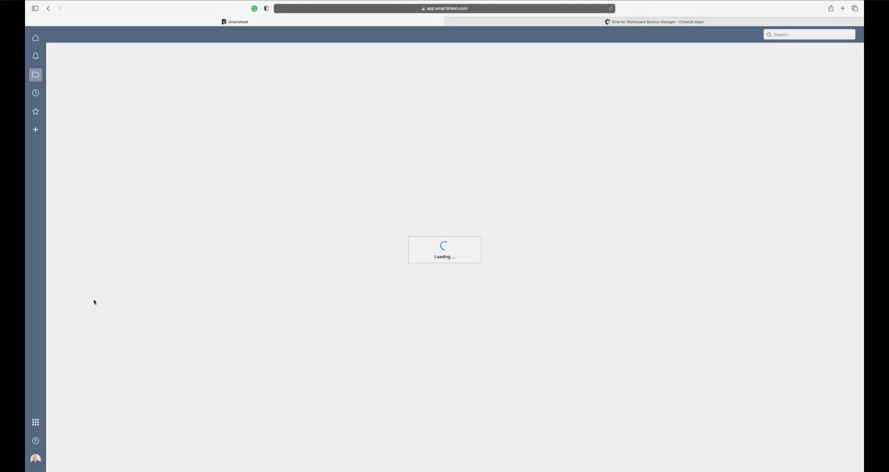
scroll(113, 292, "down", 13)
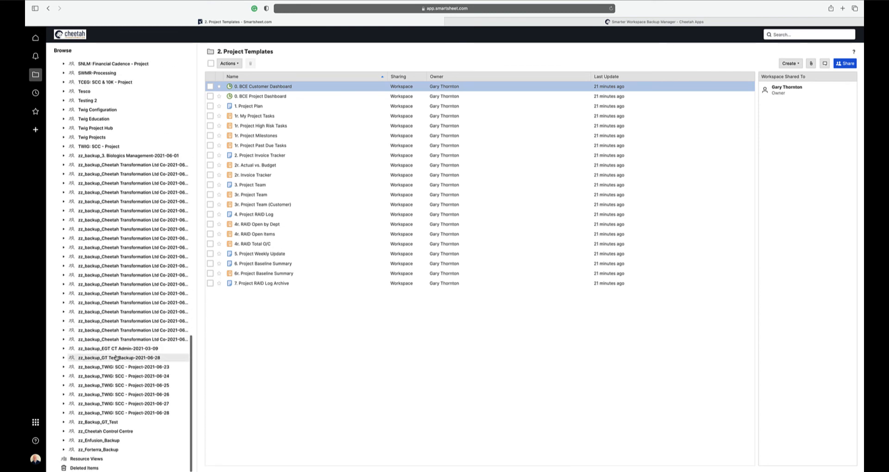
left_click(115, 424)
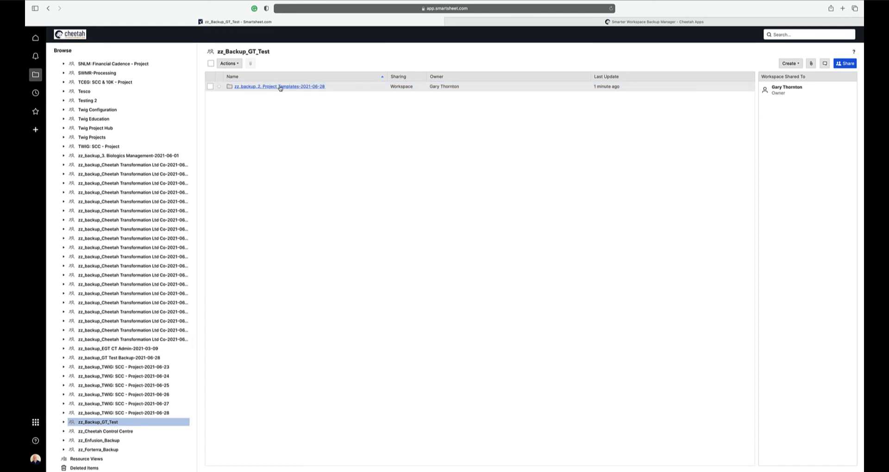
left_click(318, 87)
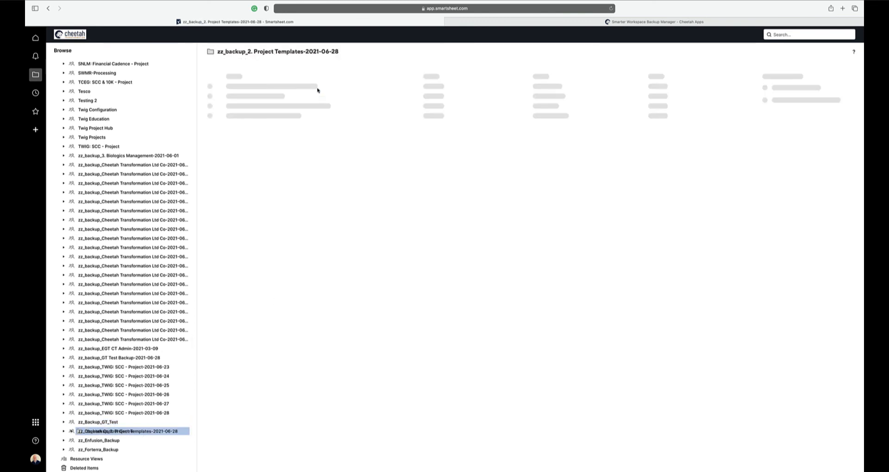